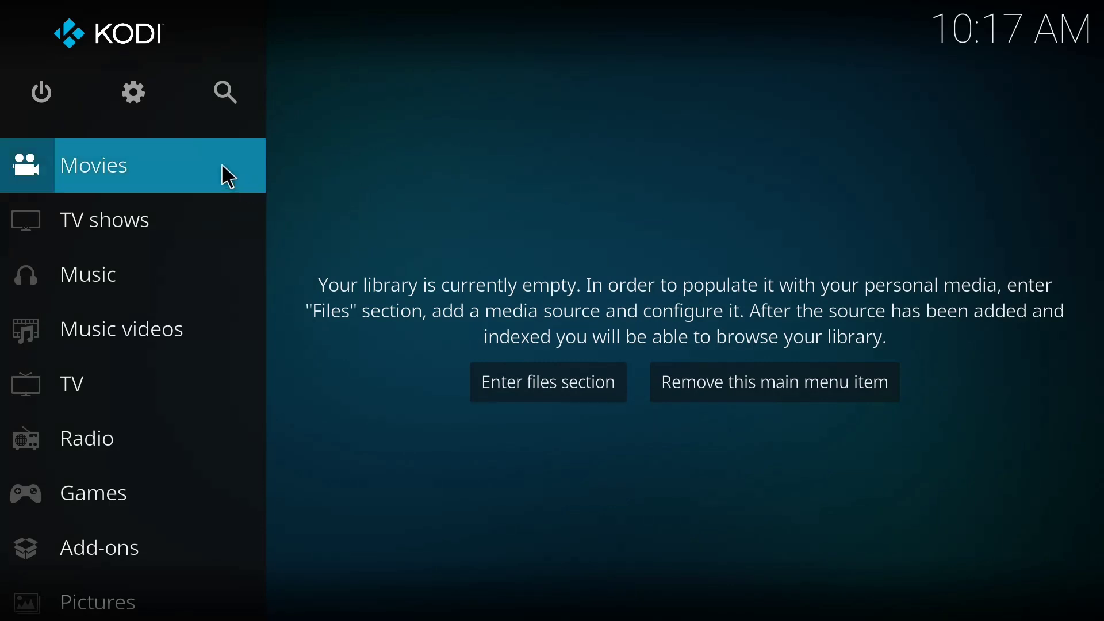
# Allow add-on installation from unknown sources in the system settings and accept the warning
pyautogui.click(137, 93)
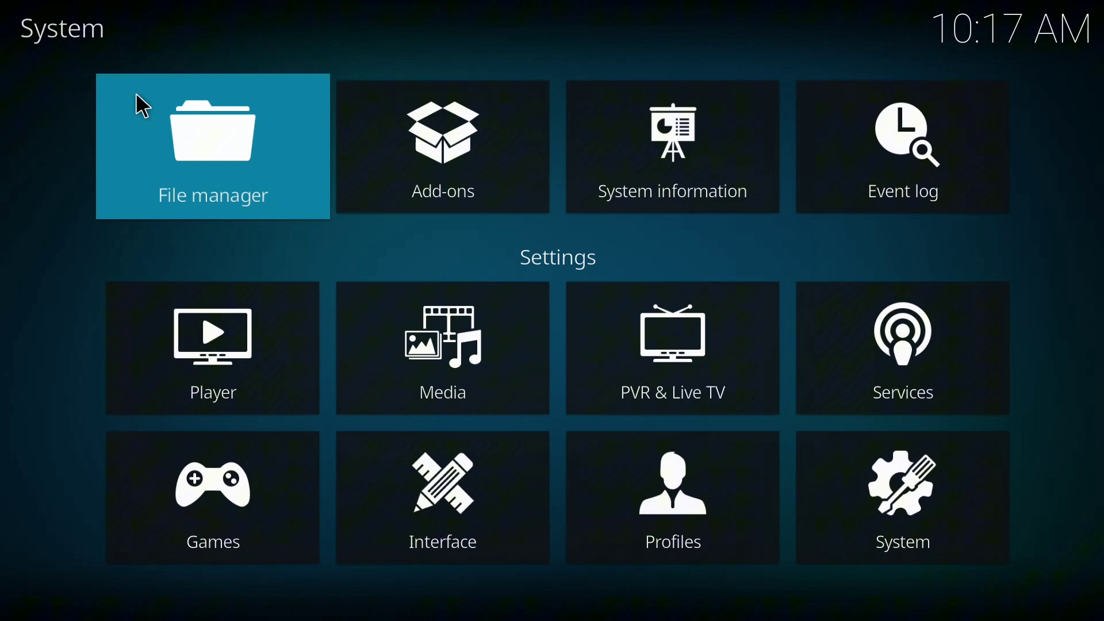
pyautogui.click(872, 540)
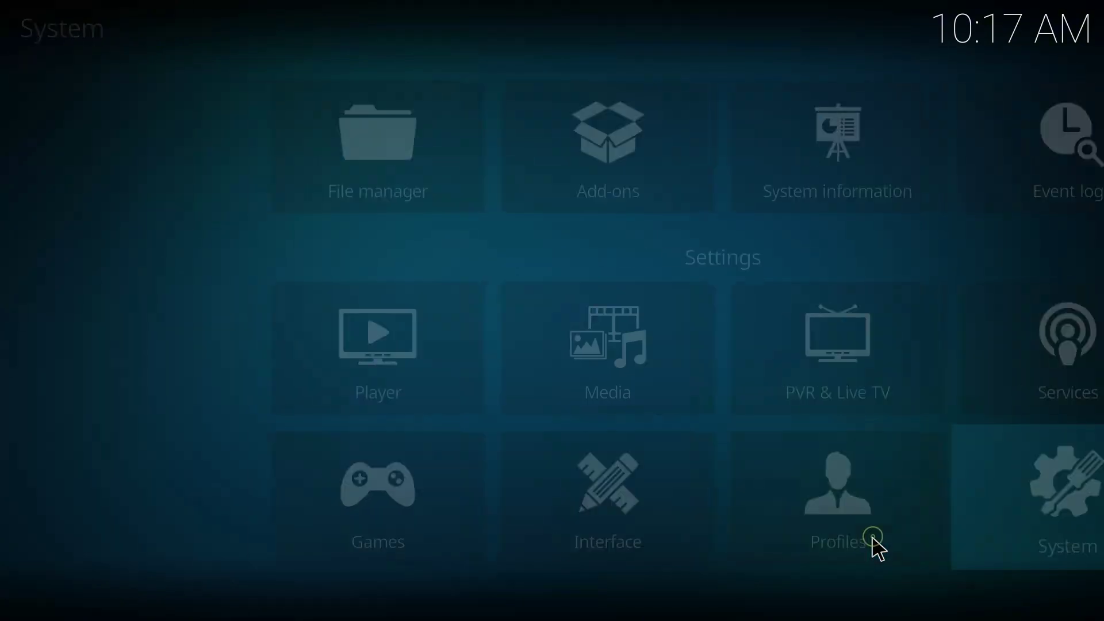
pyautogui.click(200, 412)
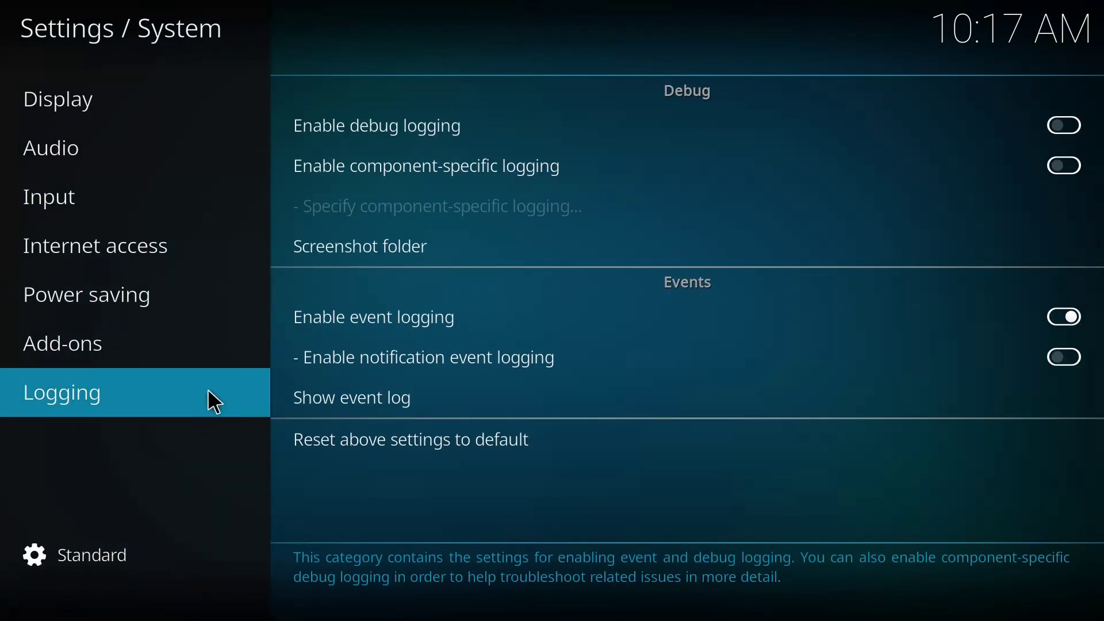
pyautogui.moveTo(155, 345)
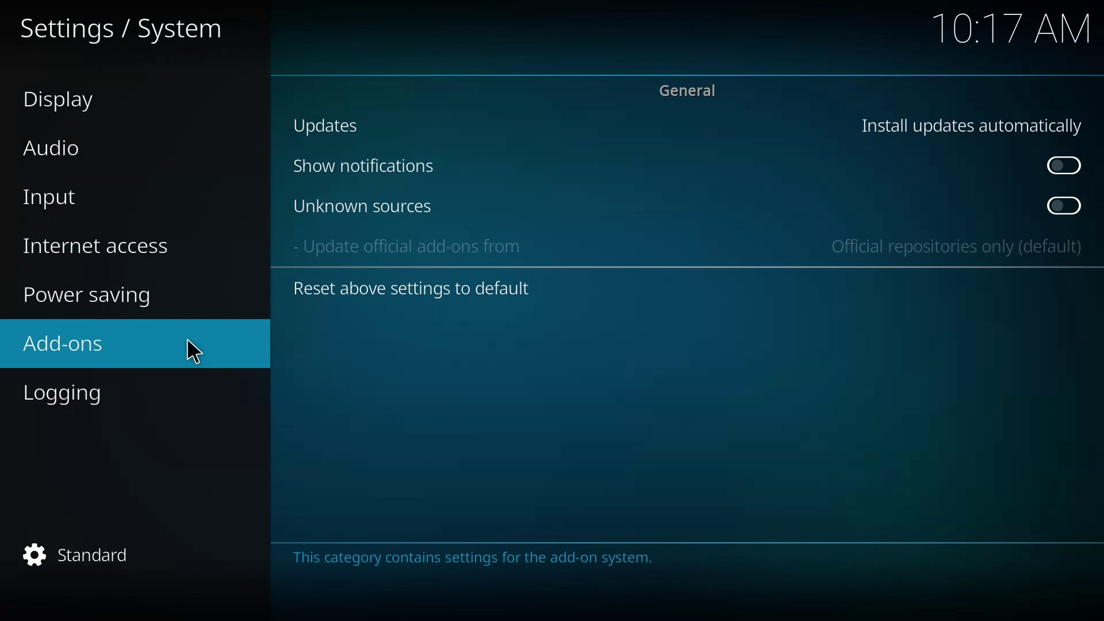
pyautogui.click(401, 209)
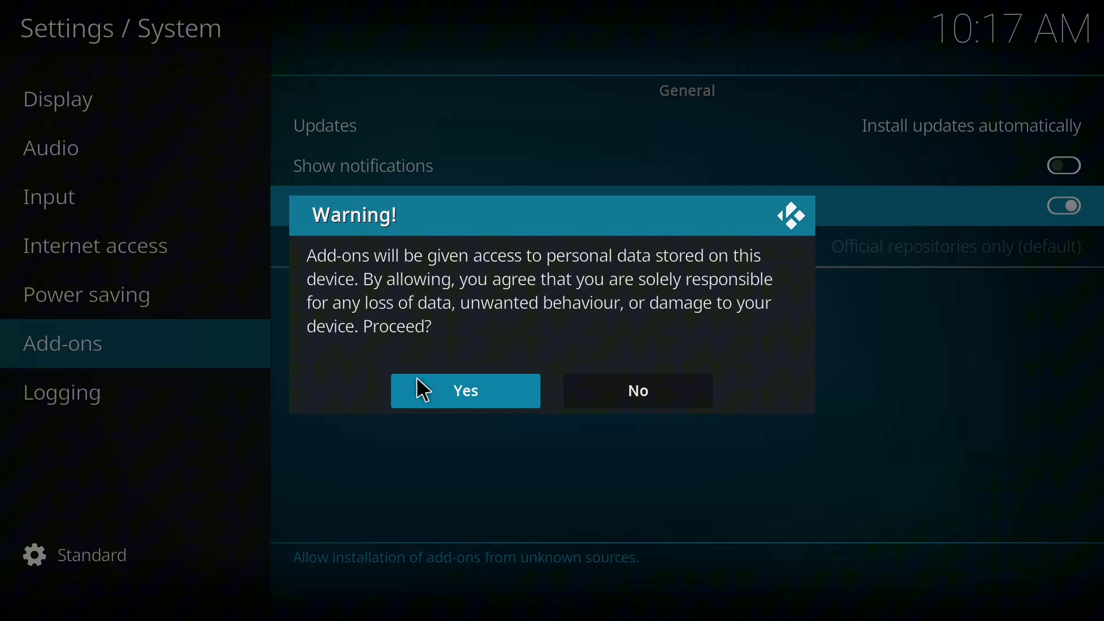
pyautogui.click(440, 397)
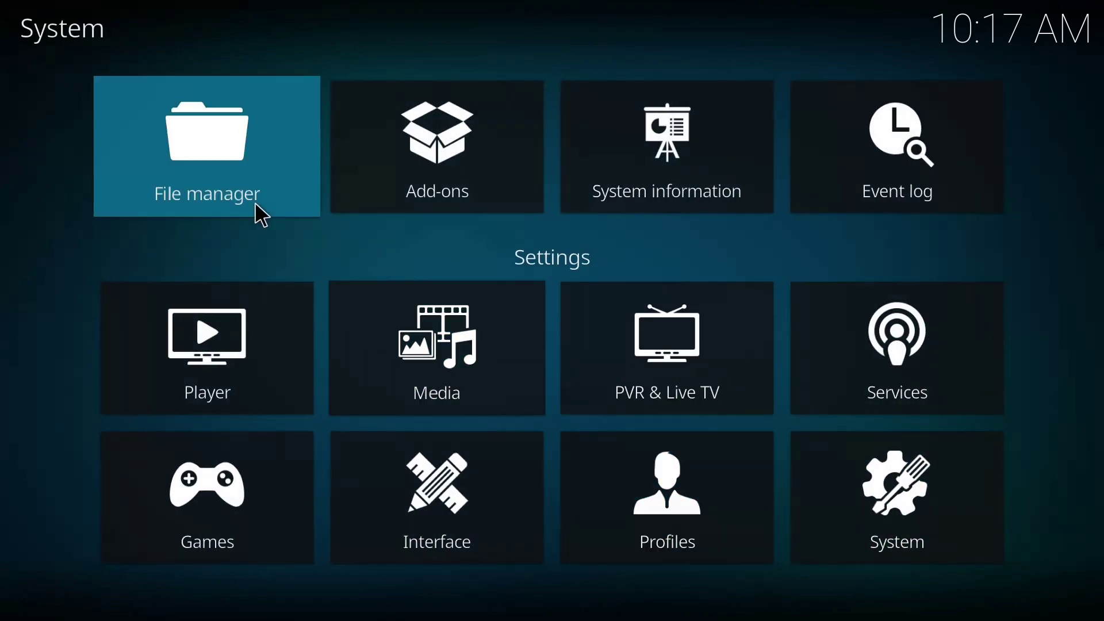
pyautogui.click(205, 175)
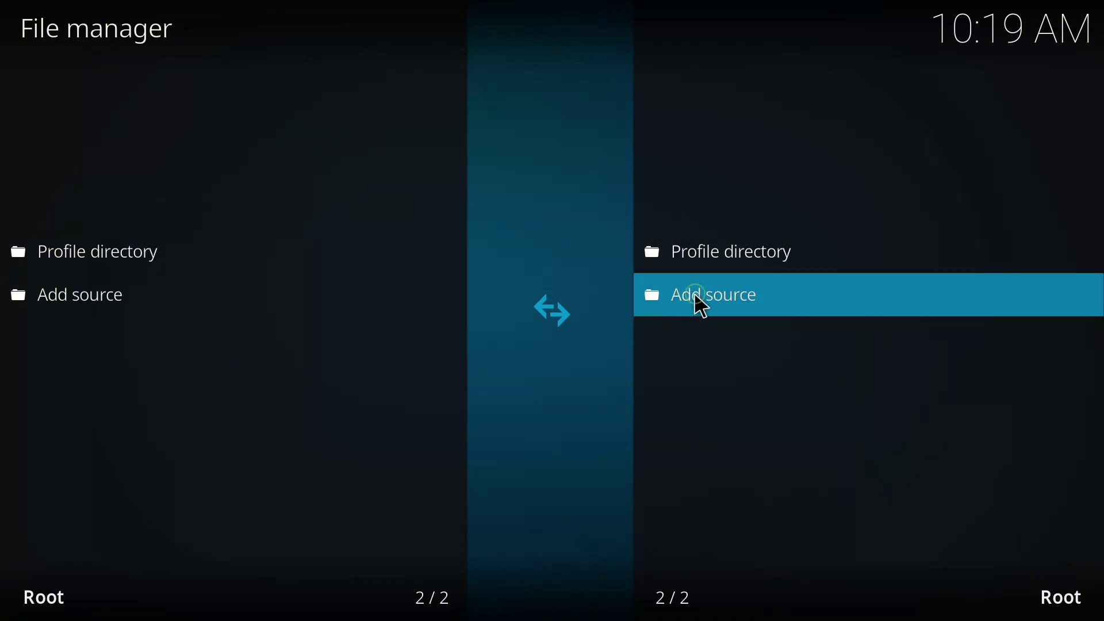
pyautogui.click(700, 307)
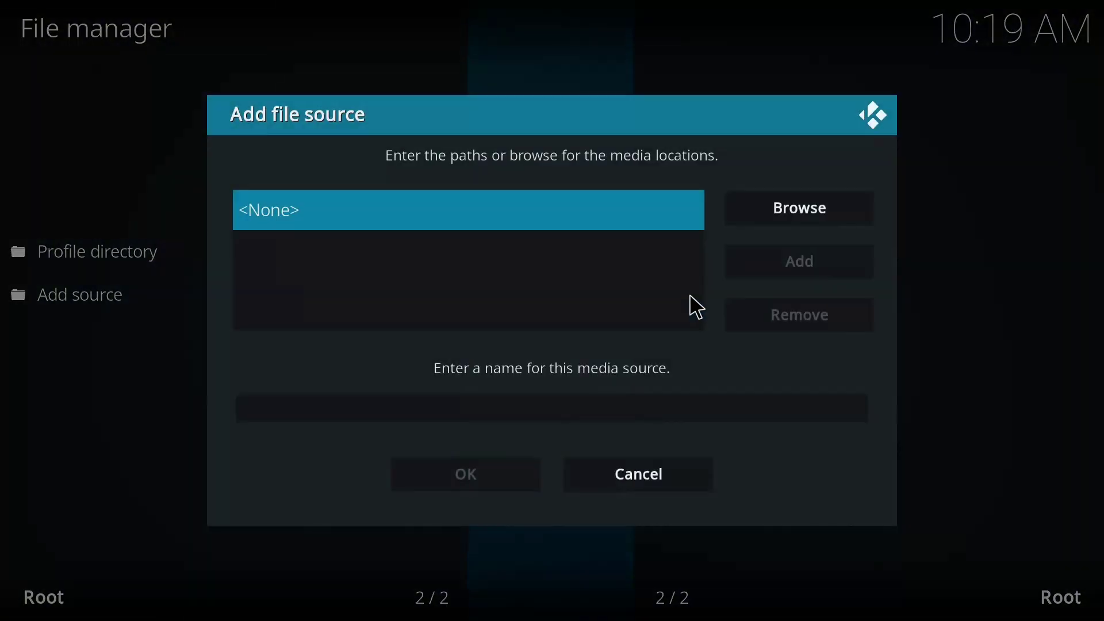
pyautogui.click(530, 220)
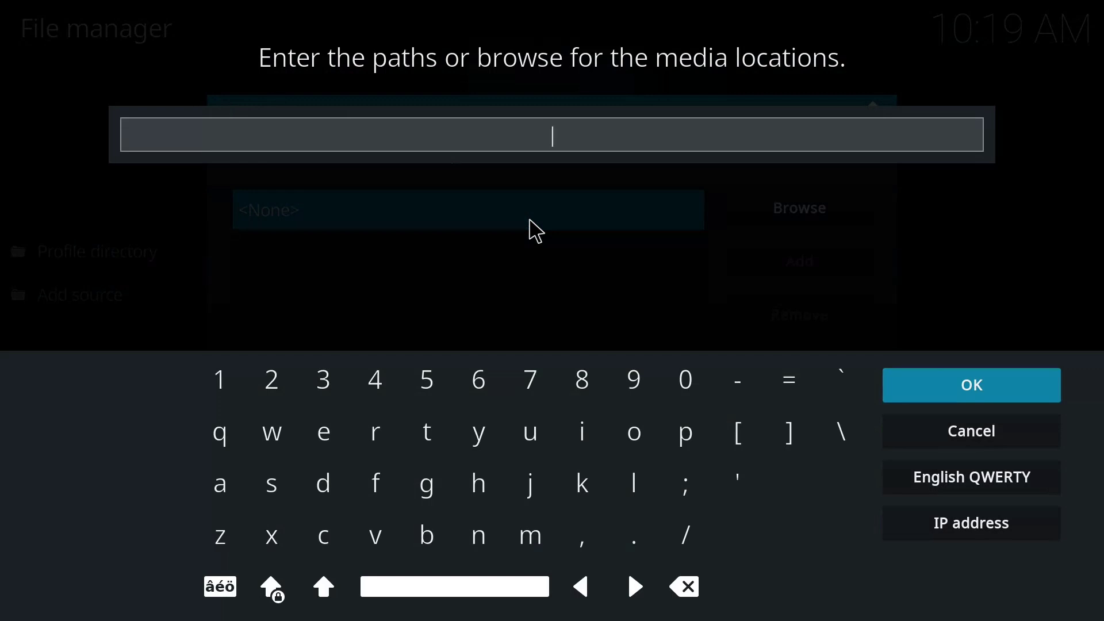
pyautogui.write('https://')
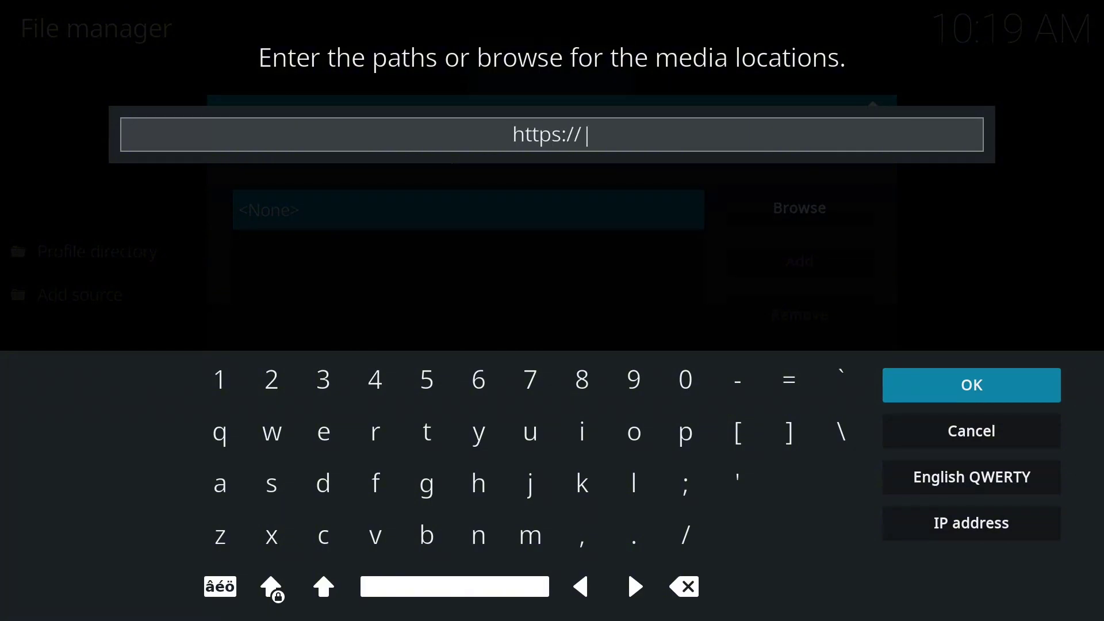
pyautogui.write('tea')
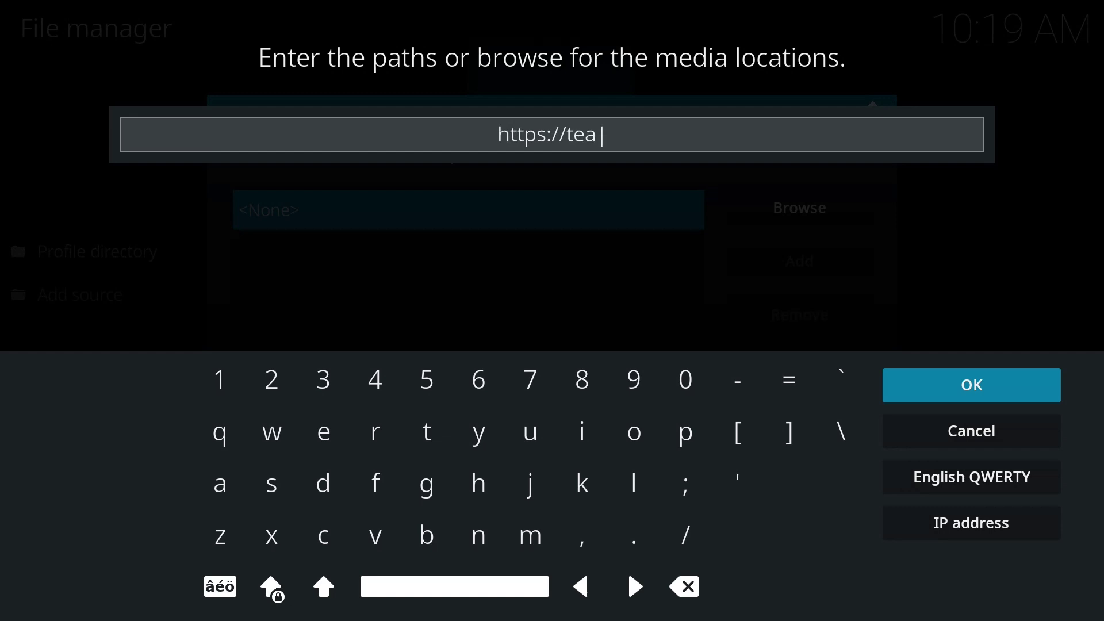
pyautogui.write('m-crew')
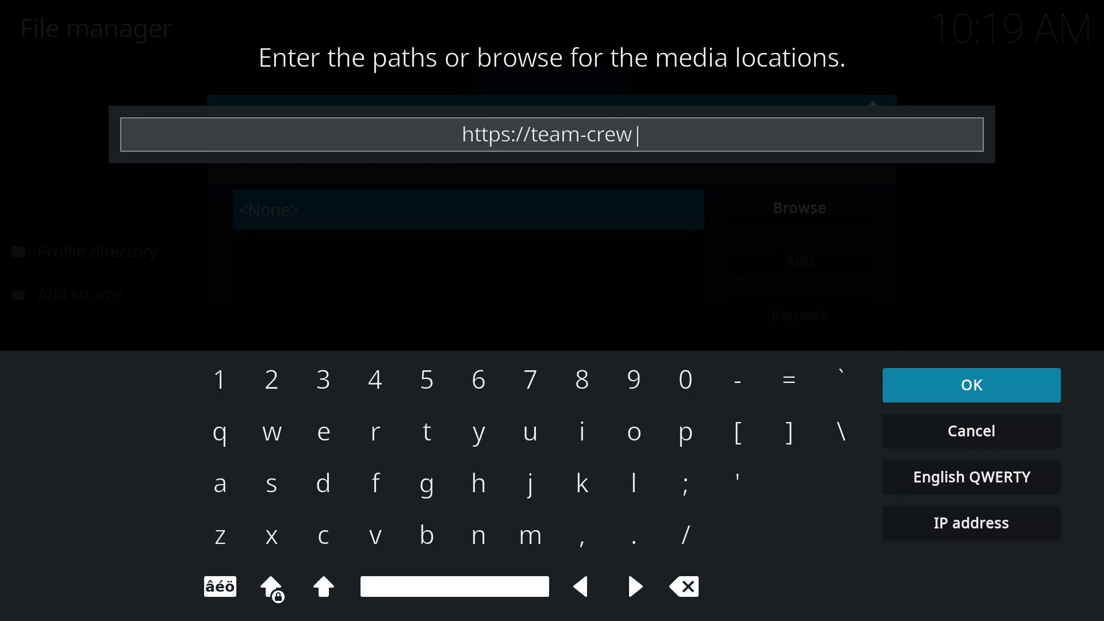
pyautogui.write('.githy')
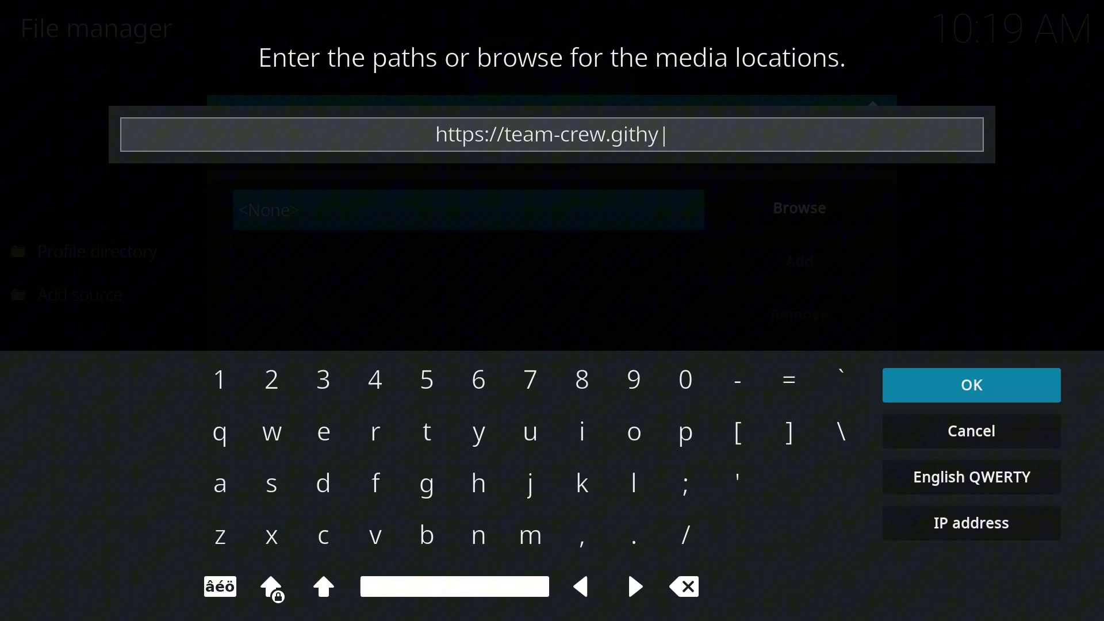
pyautogui.press('BackSpace')
pyautogui.write('ub')
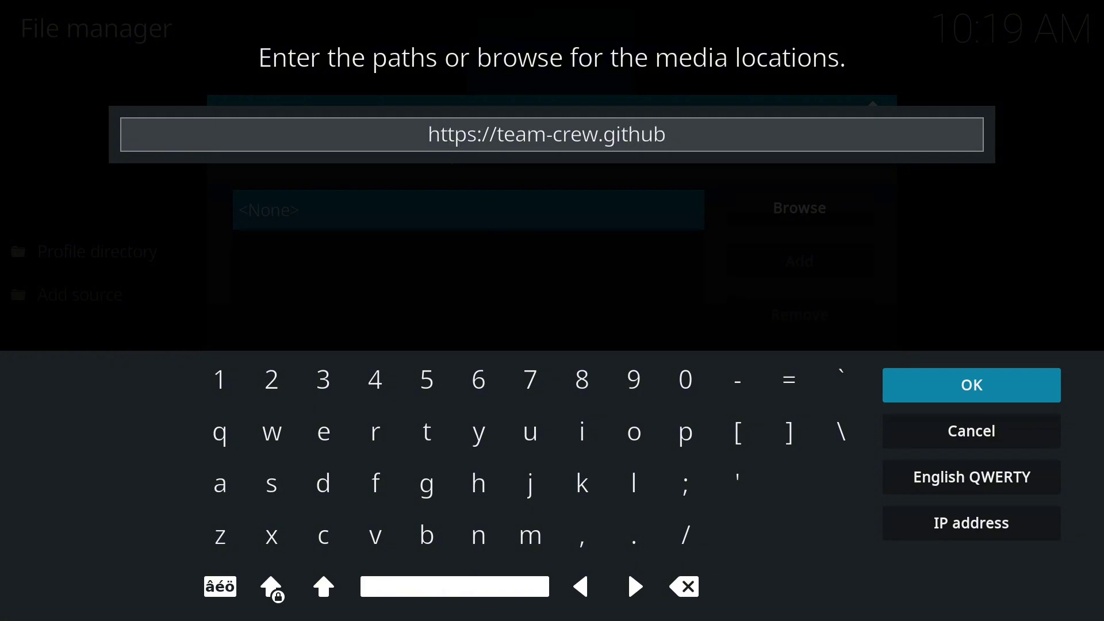
pyautogui.write('.io')
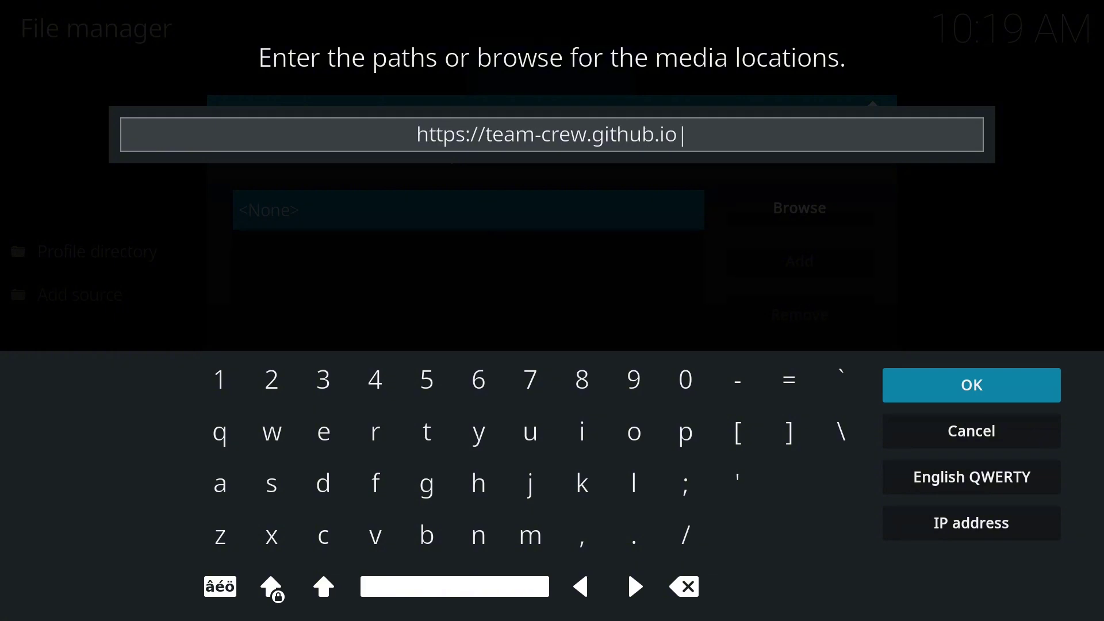
pyautogui.write('/')
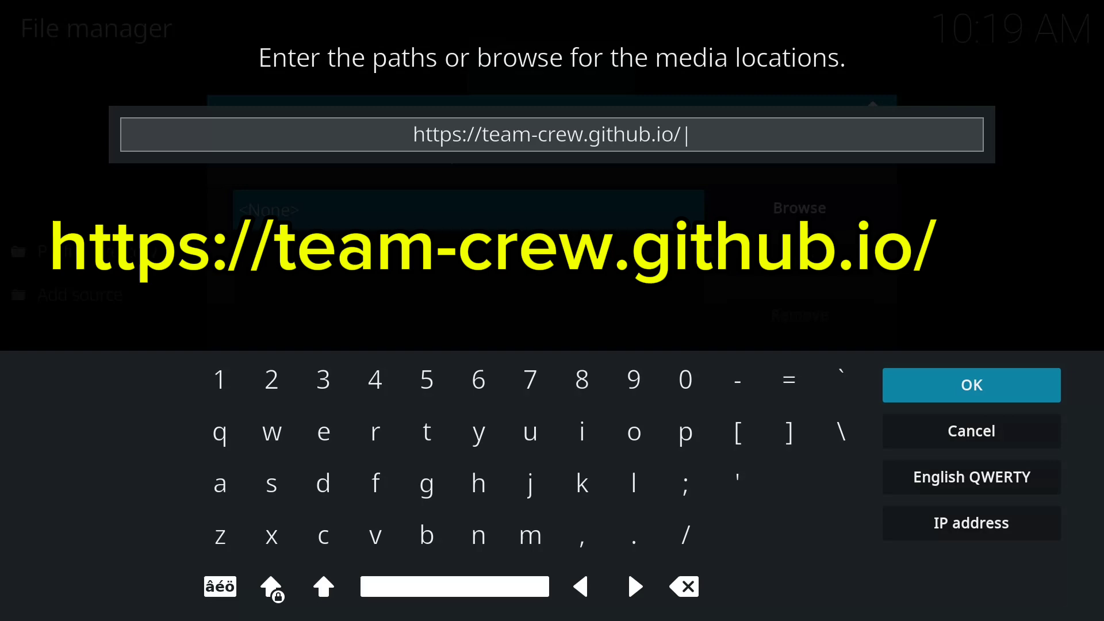
pyautogui.click(904, 387)
# Name the new media source Crew and save it
pyautogui.click(513, 408)
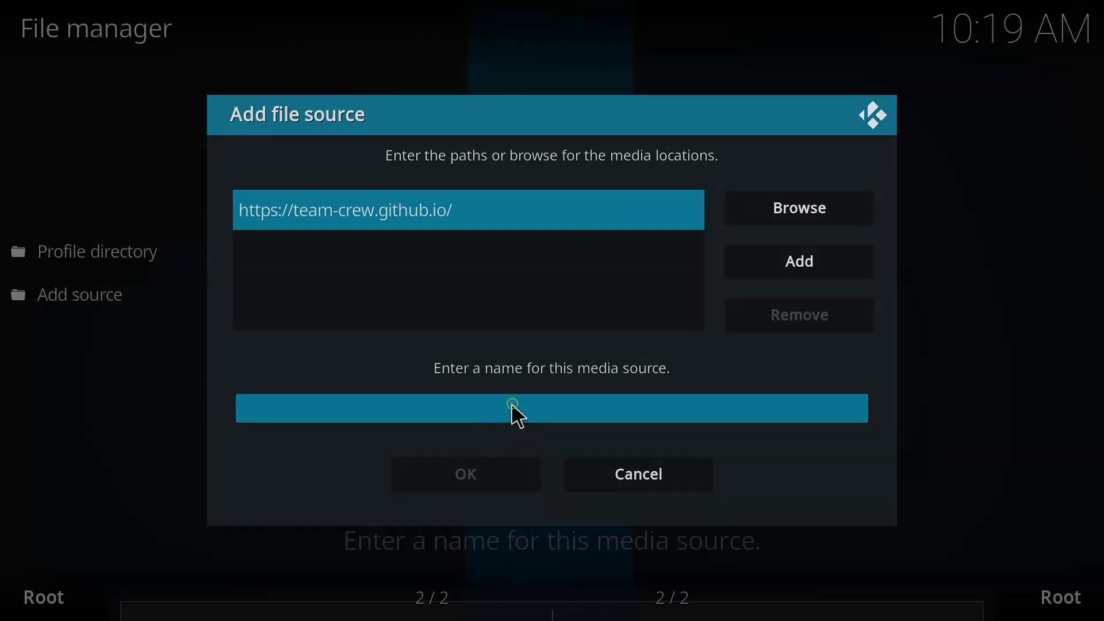
pyautogui.write('Crwe')
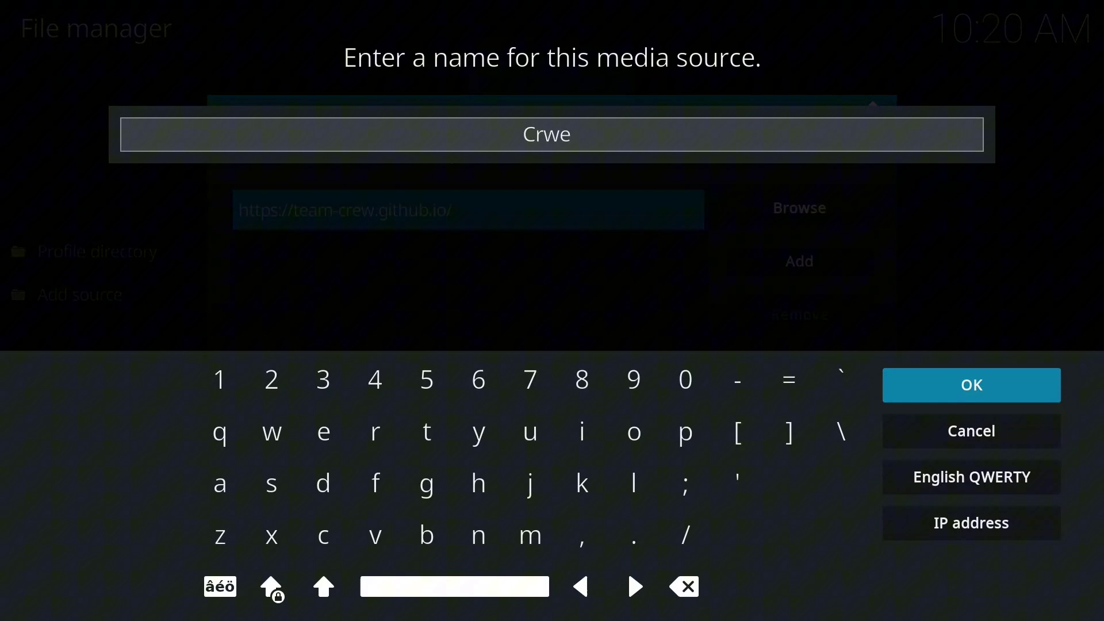
pyautogui.press('BackSpace')
pyautogui.press('BackSpace')
pyautogui.write('ew')
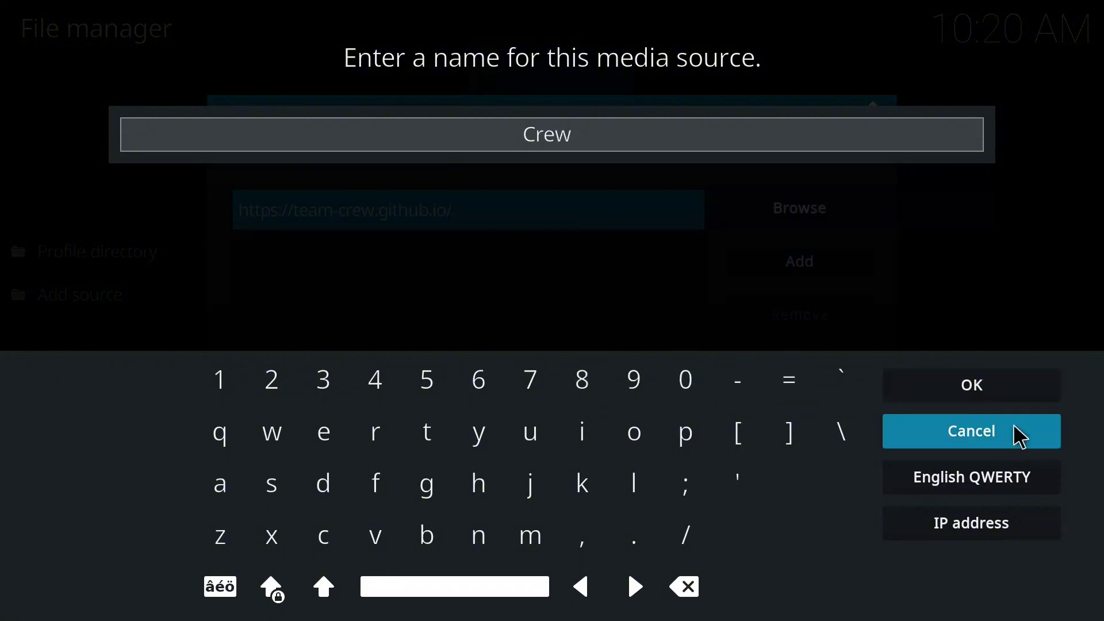
pyautogui.click(986, 397)
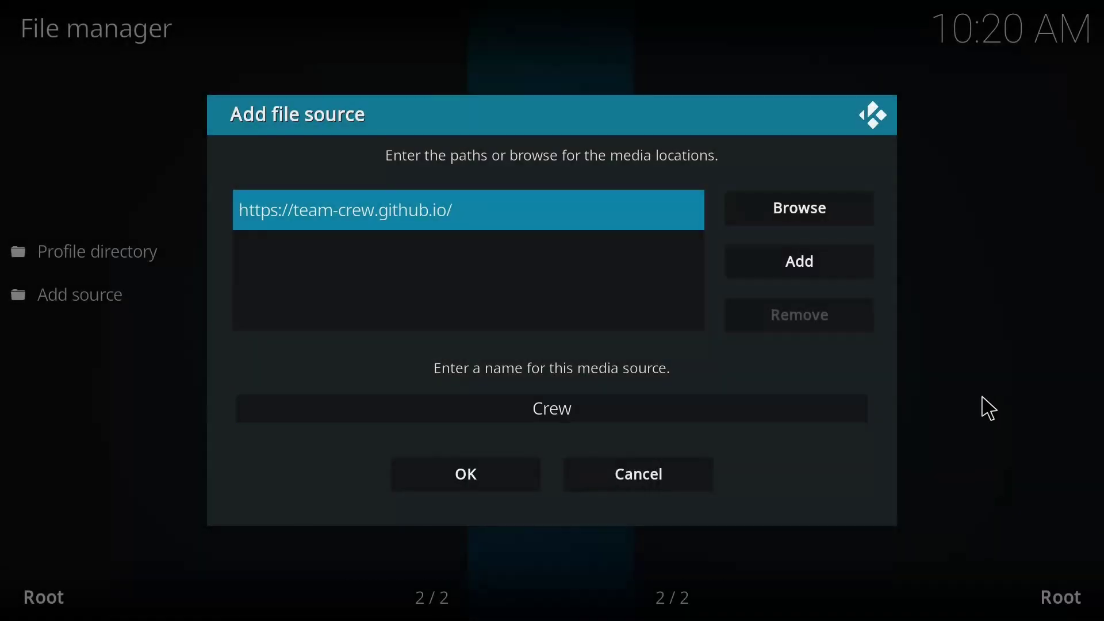
pyautogui.click(519, 478)
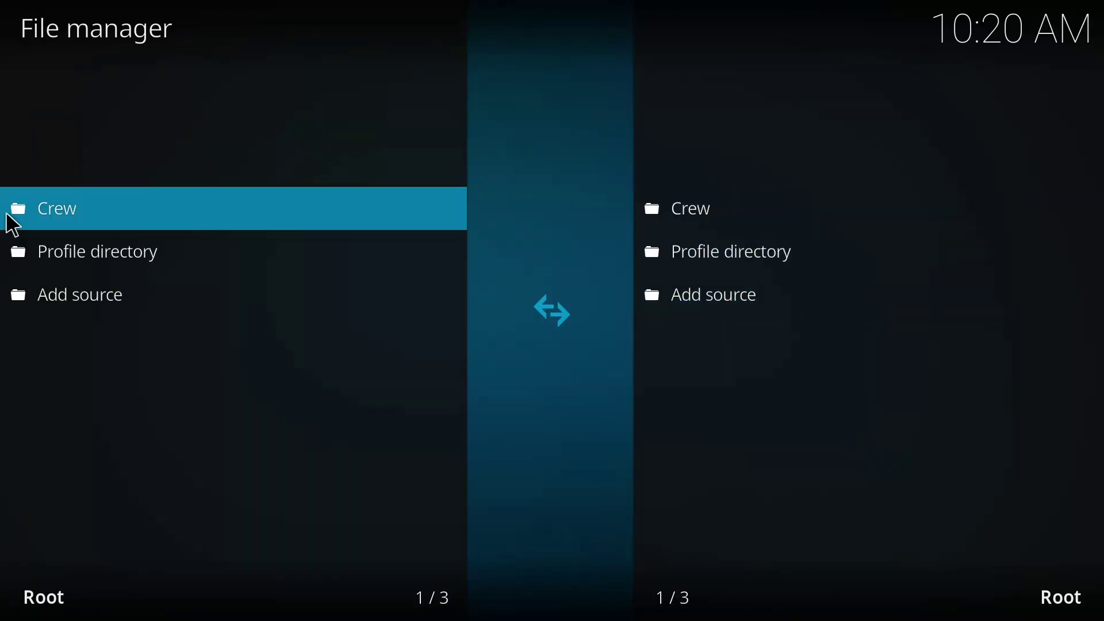
# Install the repository from repository.thecrew-0.3.7.zip in the Crew source
pyautogui.click(7, 13)
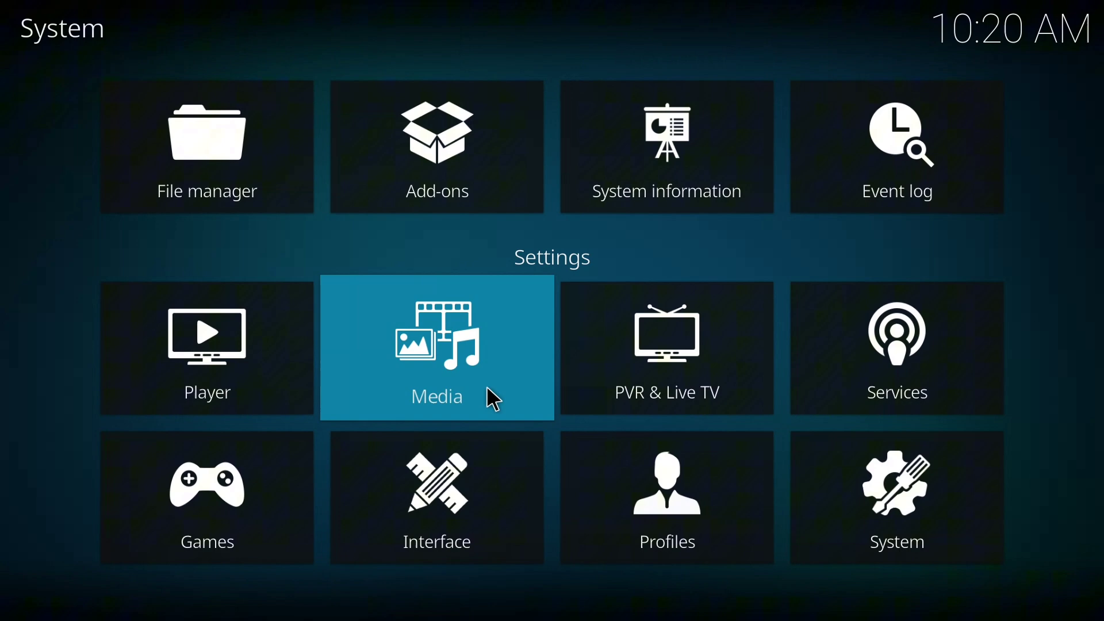
pyautogui.click(426, 165)
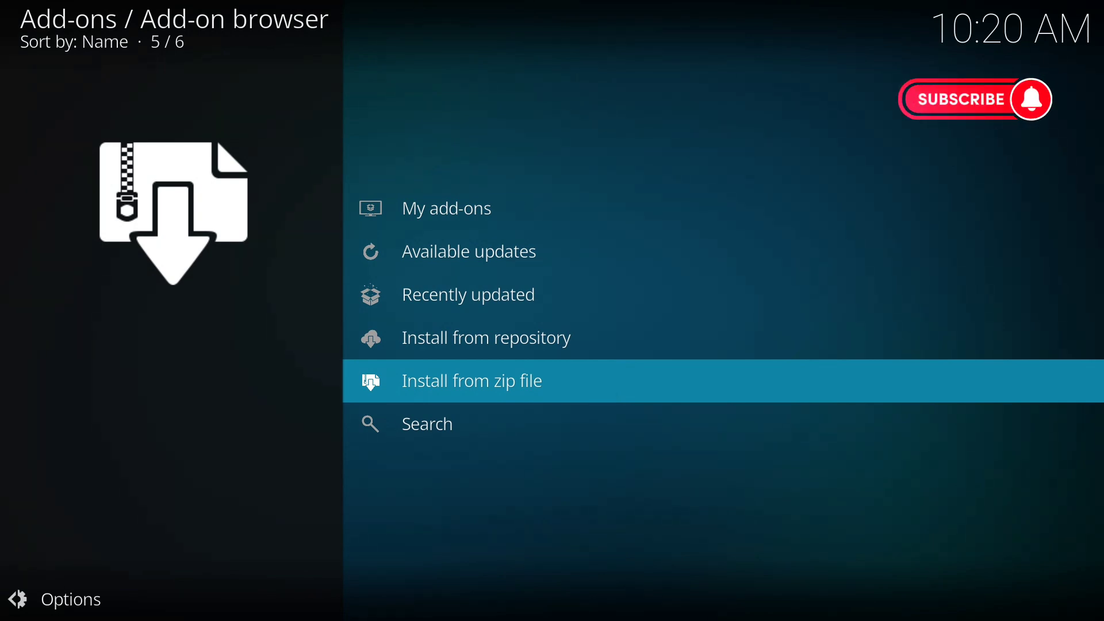
pyautogui.click(467, 390)
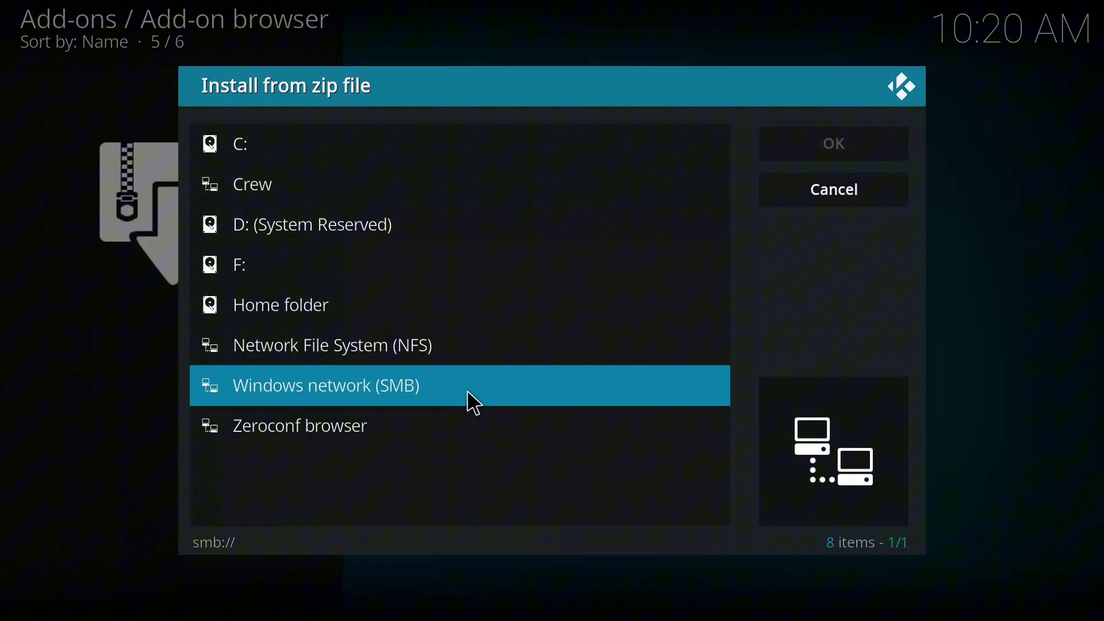
pyautogui.click(438, 198)
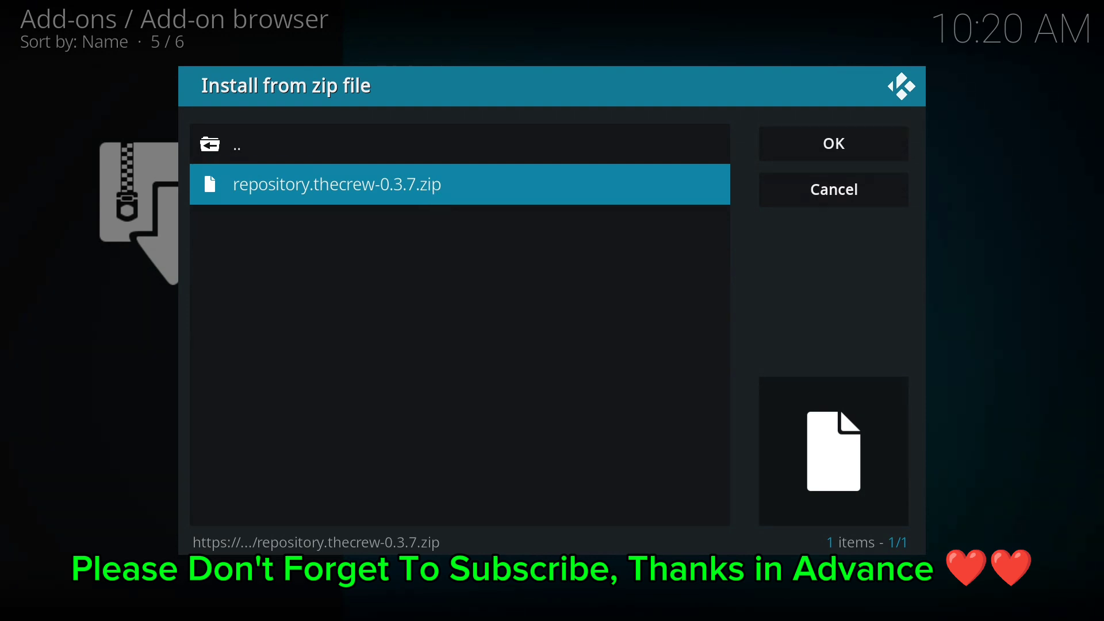
pyautogui.click(432, 191)
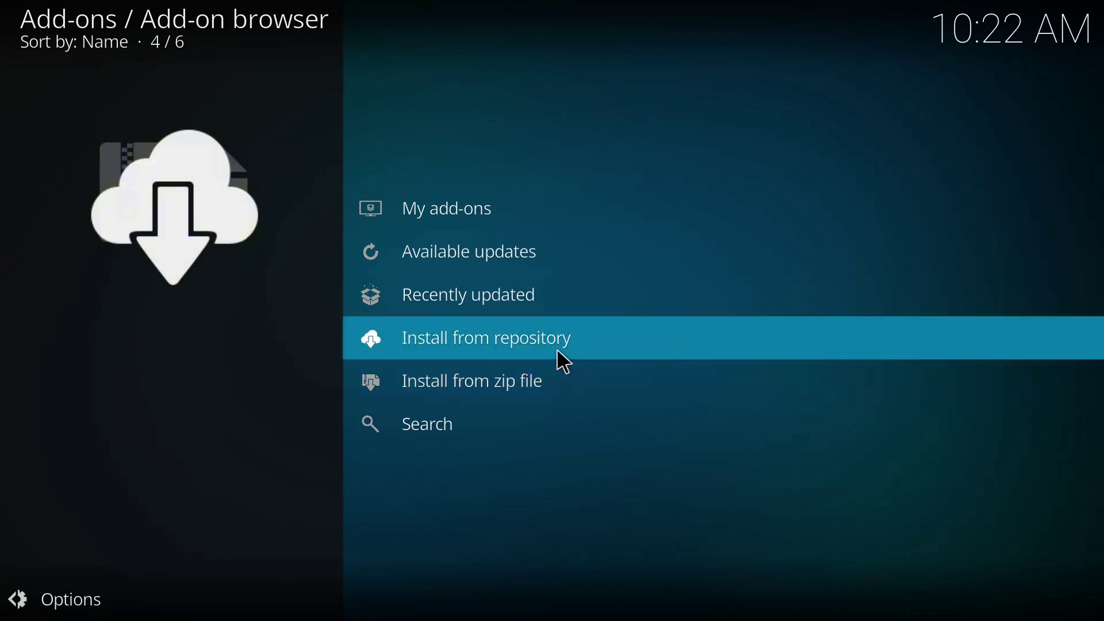
# Open the video add-ons category of THE CREW REPO among the repositories to install from
pyautogui.click(568, 338)
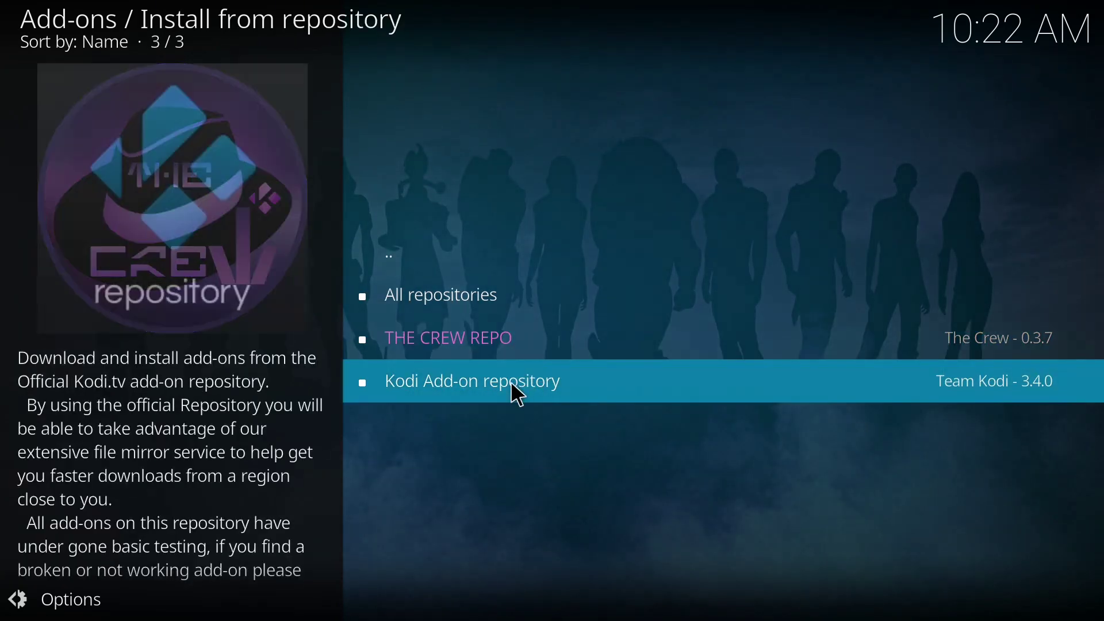
pyautogui.click(529, 341)
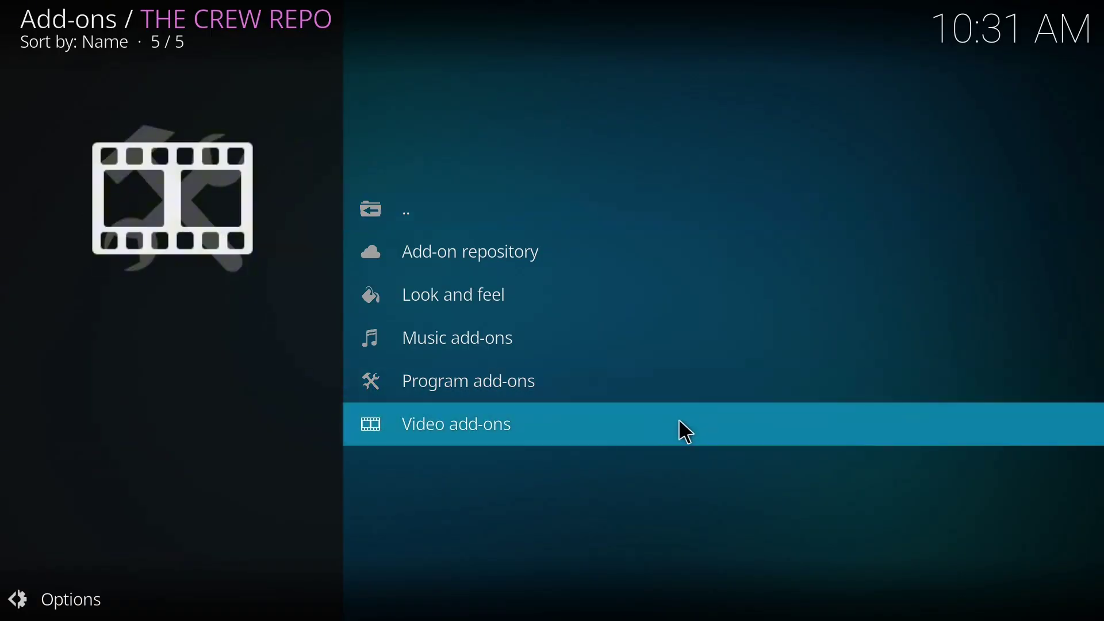
pyautogui.click(637, 416)
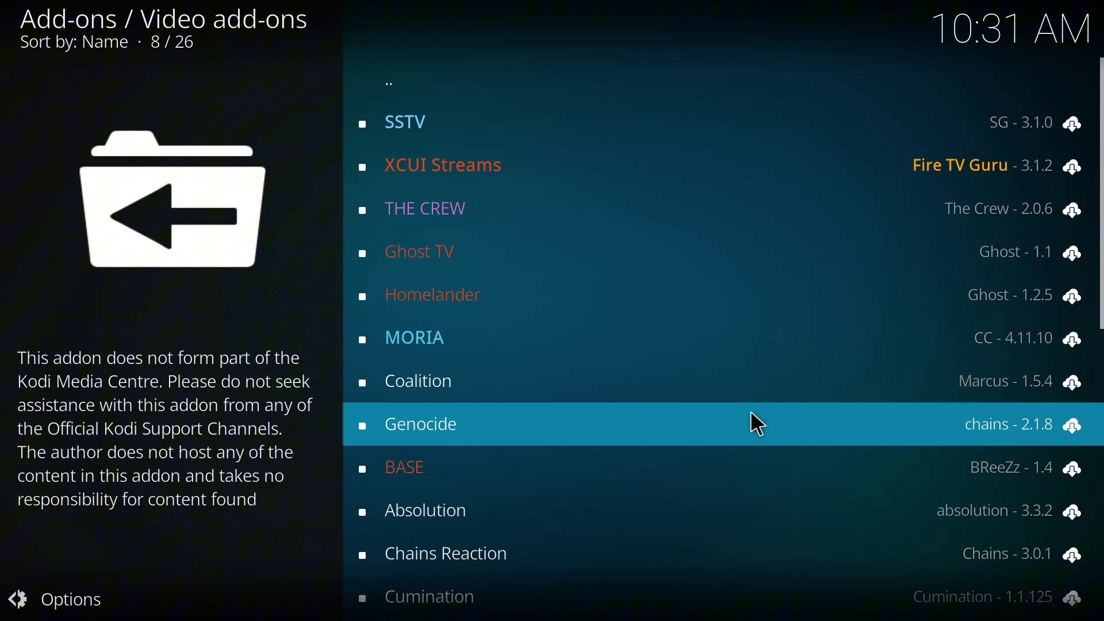
# Install THE CREW video add-on version 2.0.6 from the repository list together with its additional add-ons
pyautogui.scroll(3, 751, 412)
pyautogui.scroll(-3, 768, 419)
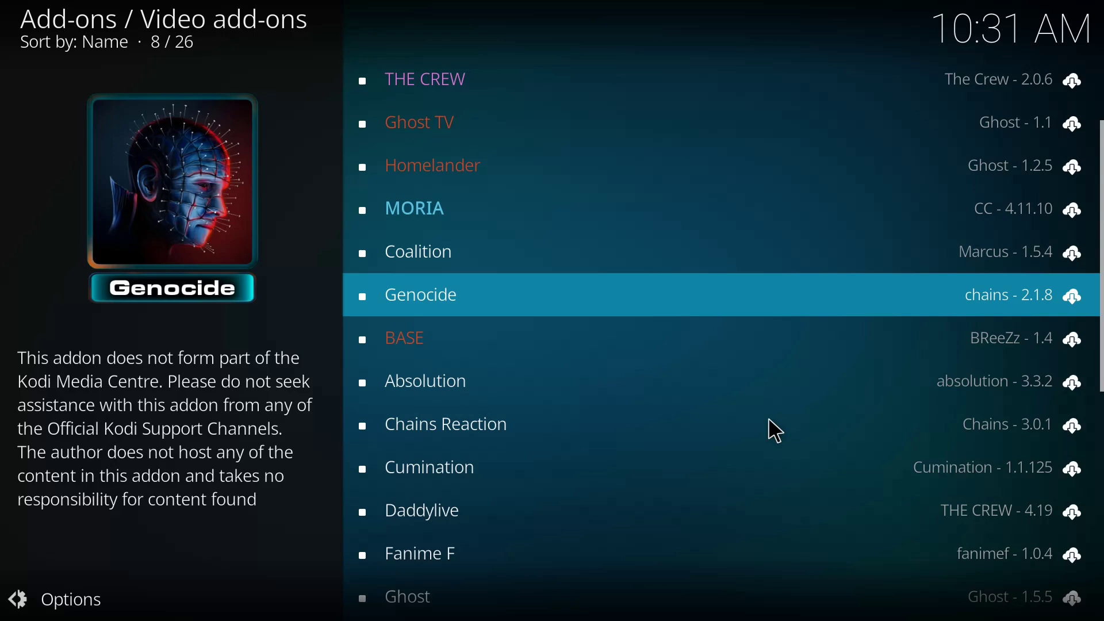
pyautogui.scroll(3, 760, 409)
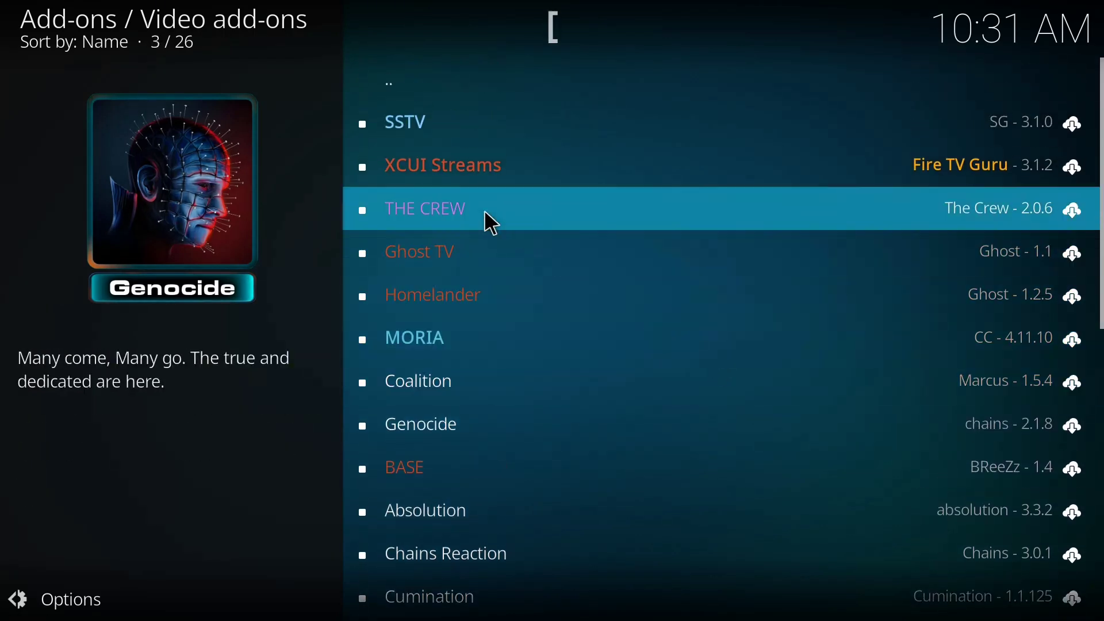
pyautogui.click(470, 211)
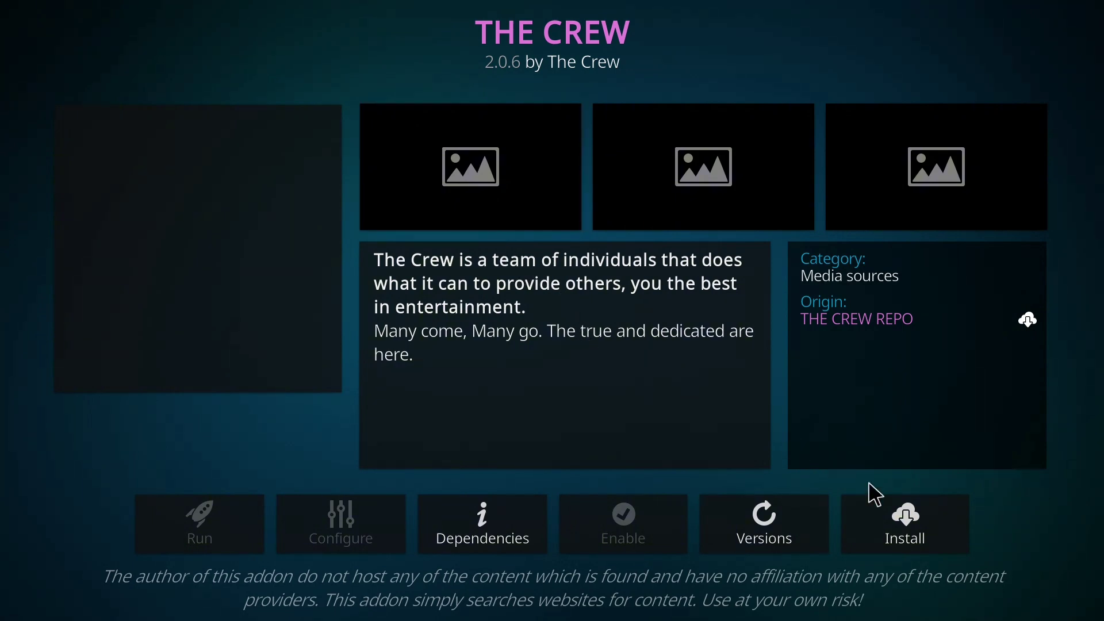
pyautogui.click(905, 526)
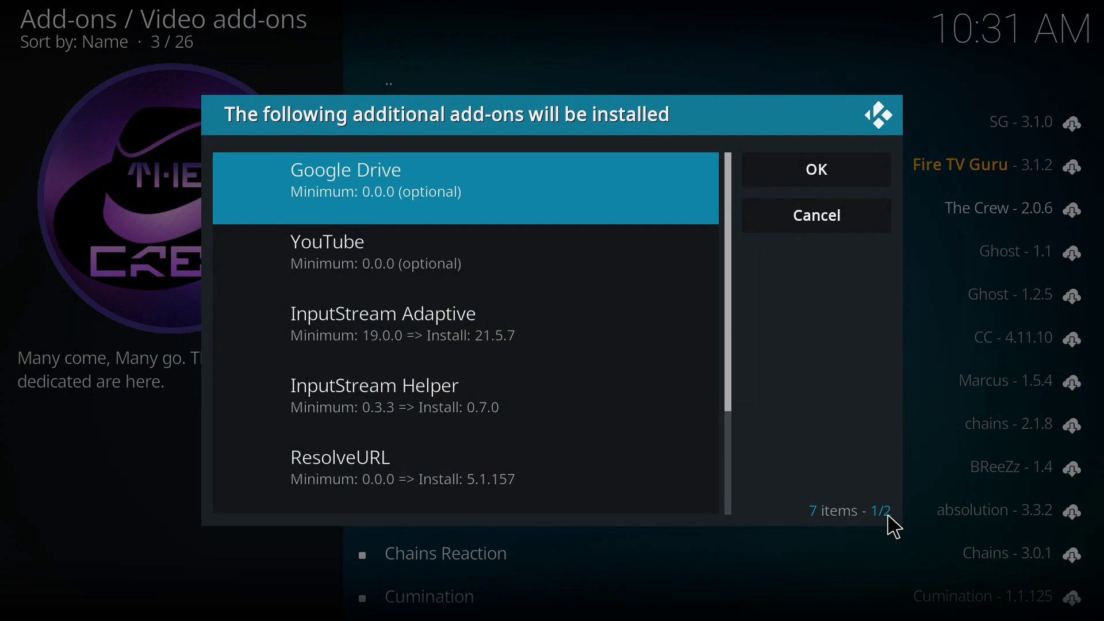
pyautogui.scroll(-2, 561, 406)
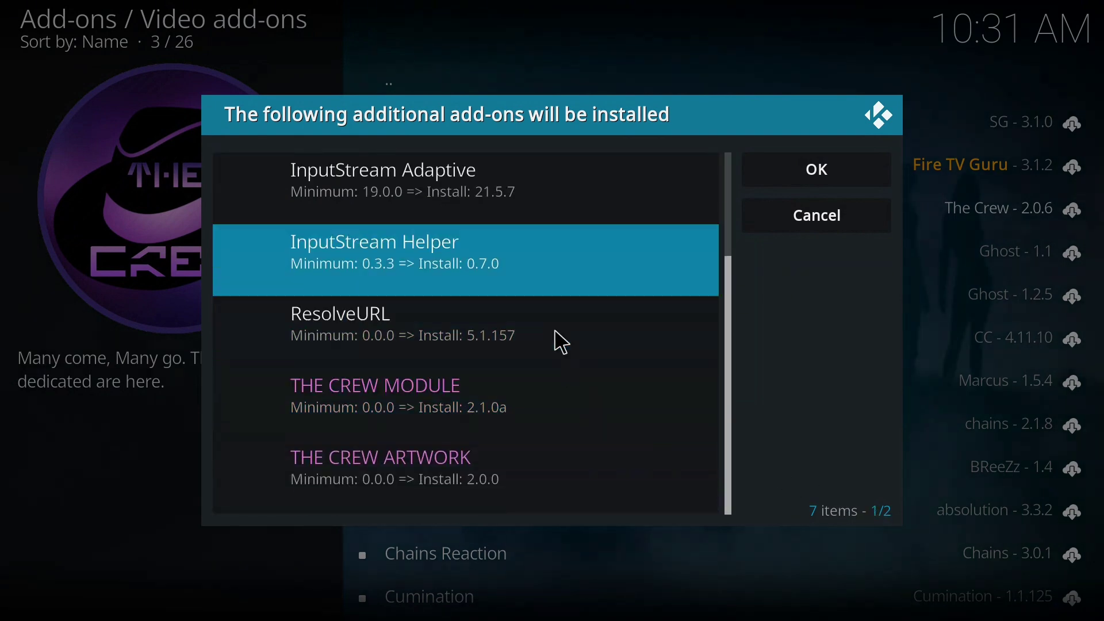
pyautogui.scroll(2, 563, 327)
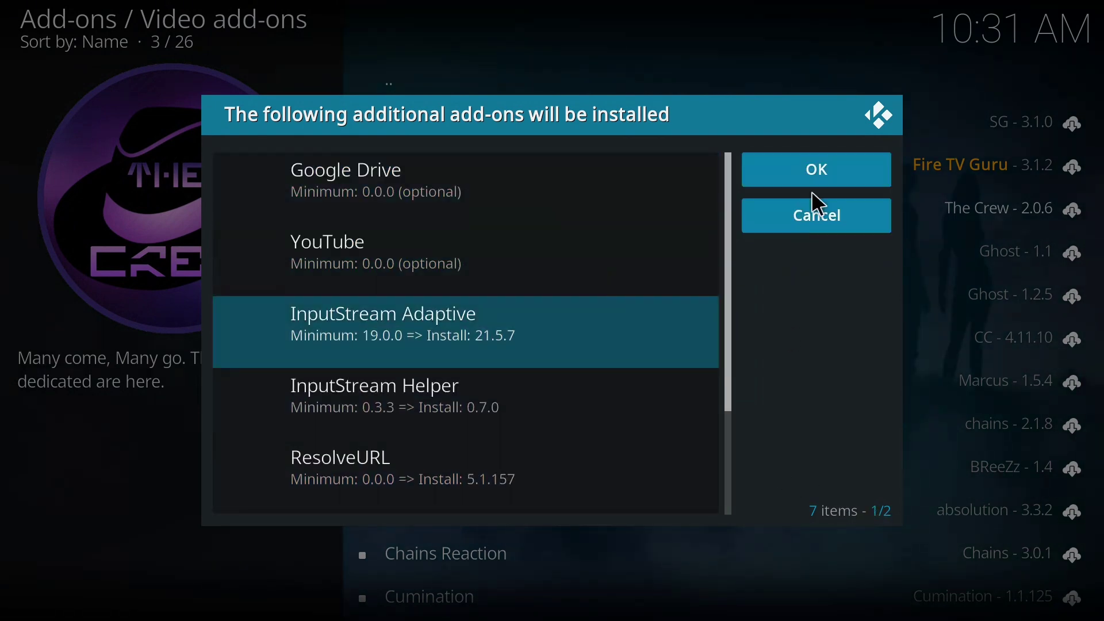
pyautogui.click(821, 185)
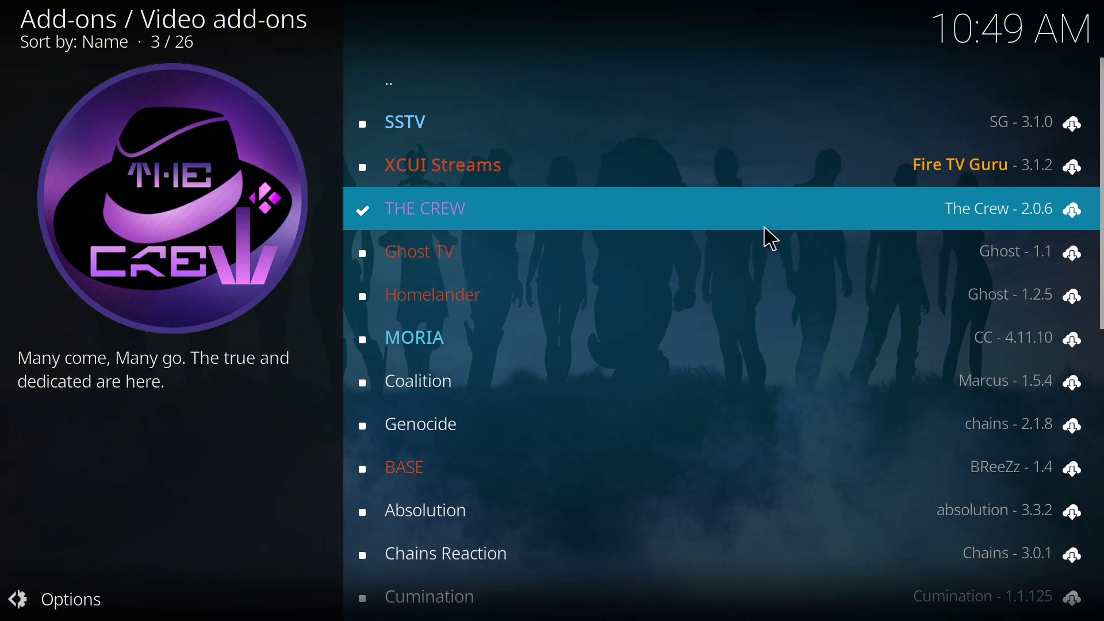
# Launch the installed THE CREW add-on from its information page to view its main categories
pyautogui.click(683, 231)
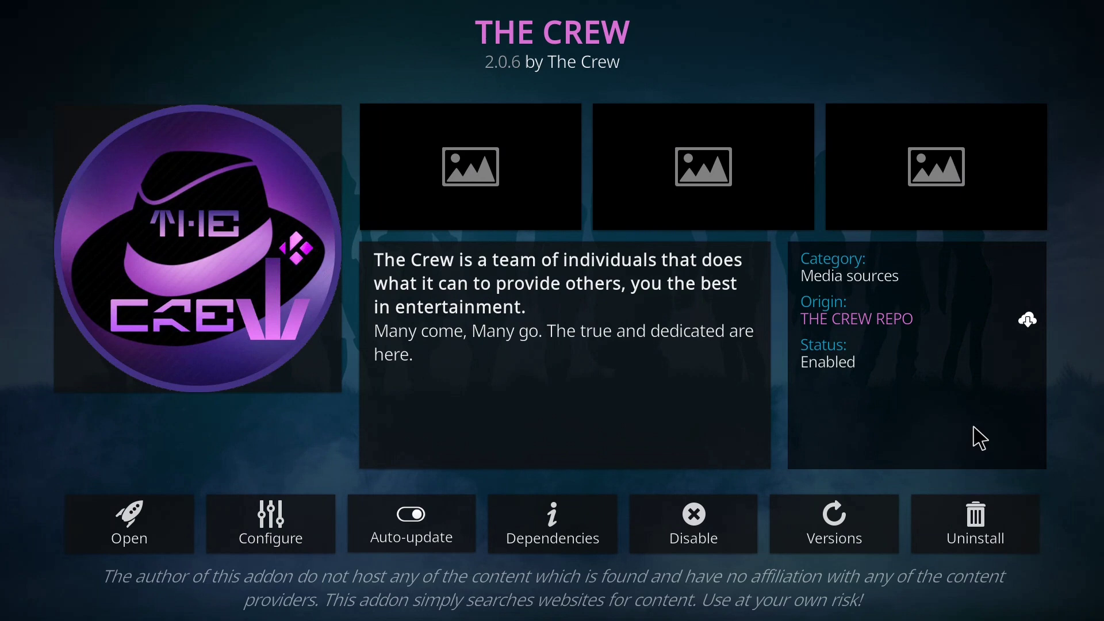
pyautogui.click(135, 523)
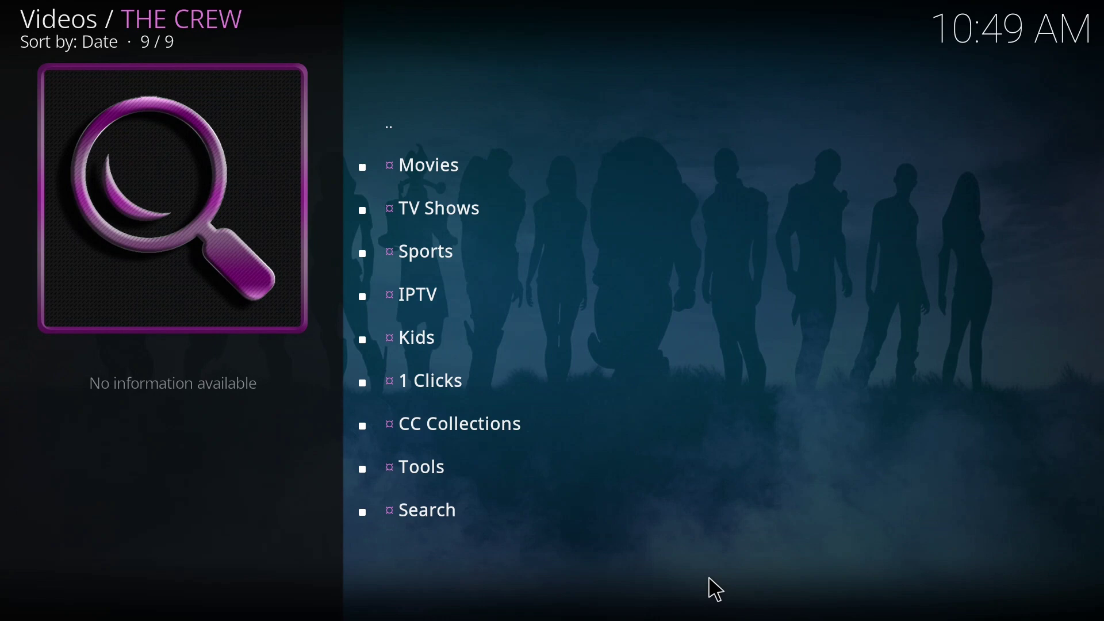
# Leave the add-on and the add-on browser, returning to the main add-ons overview, and open the list of installed video add-ons
pyautogui.rightClick(10, 12)
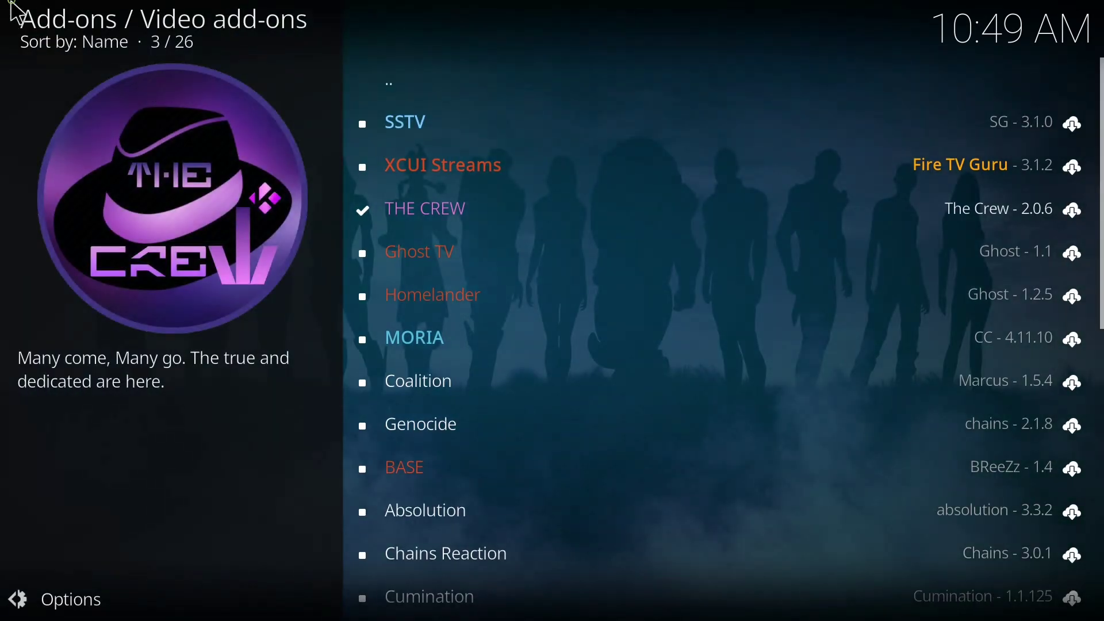
pyautogui.rightClick(8, 11)
pyautogui.rightClick(7, 13)
pyautogui.rightClick(7, 13)
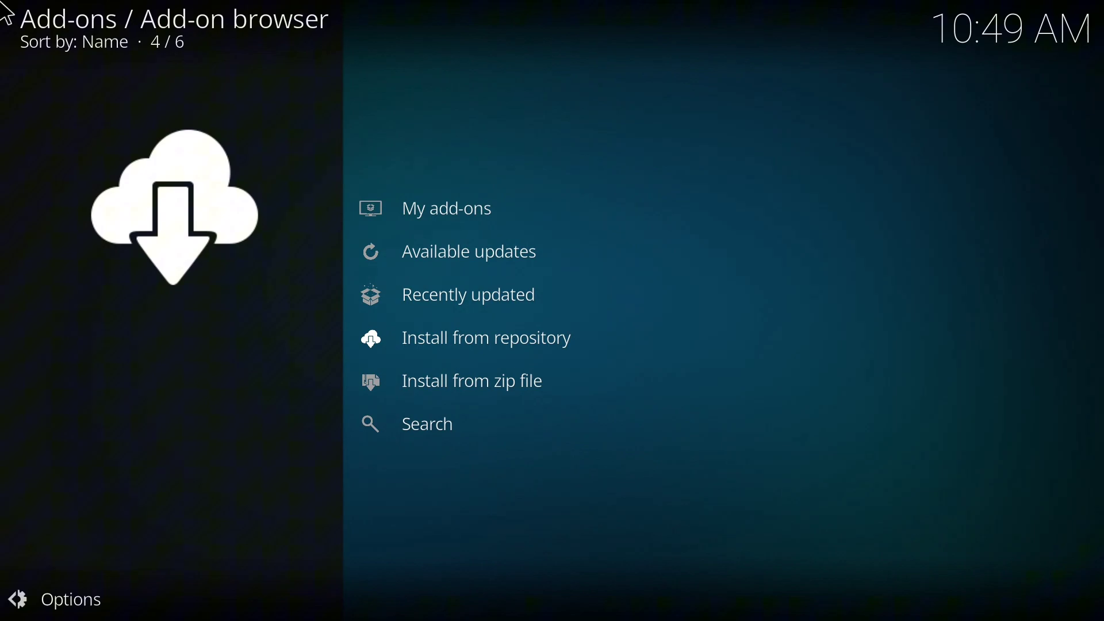
pyautogui.rightClick(8, 13)
pyautogui.rightClick(8, 12)
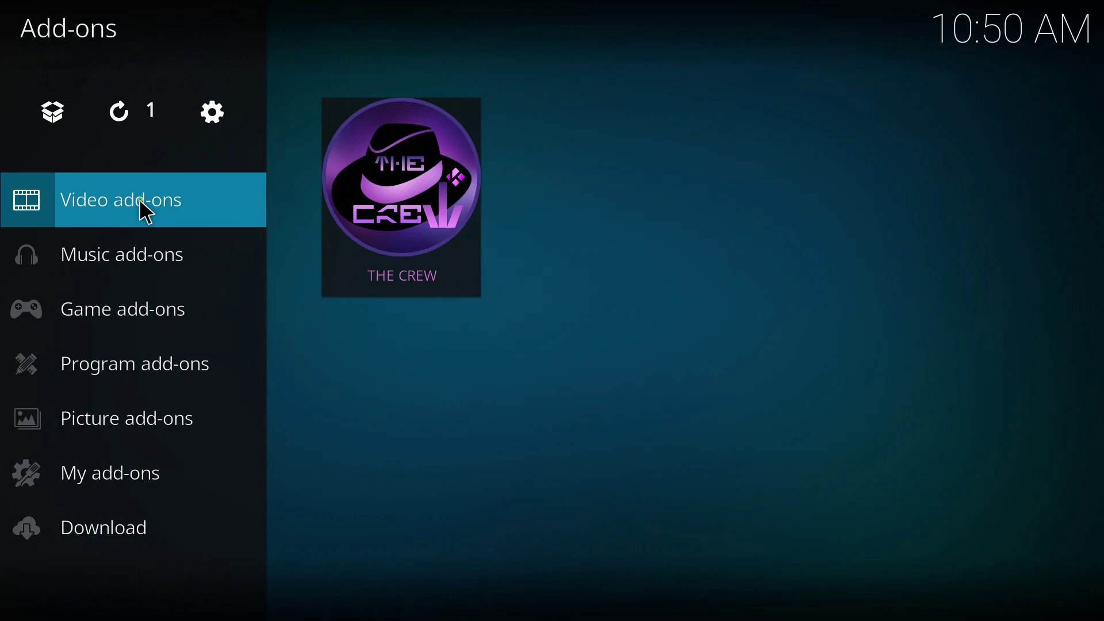
pyautogui.click(141, 203)
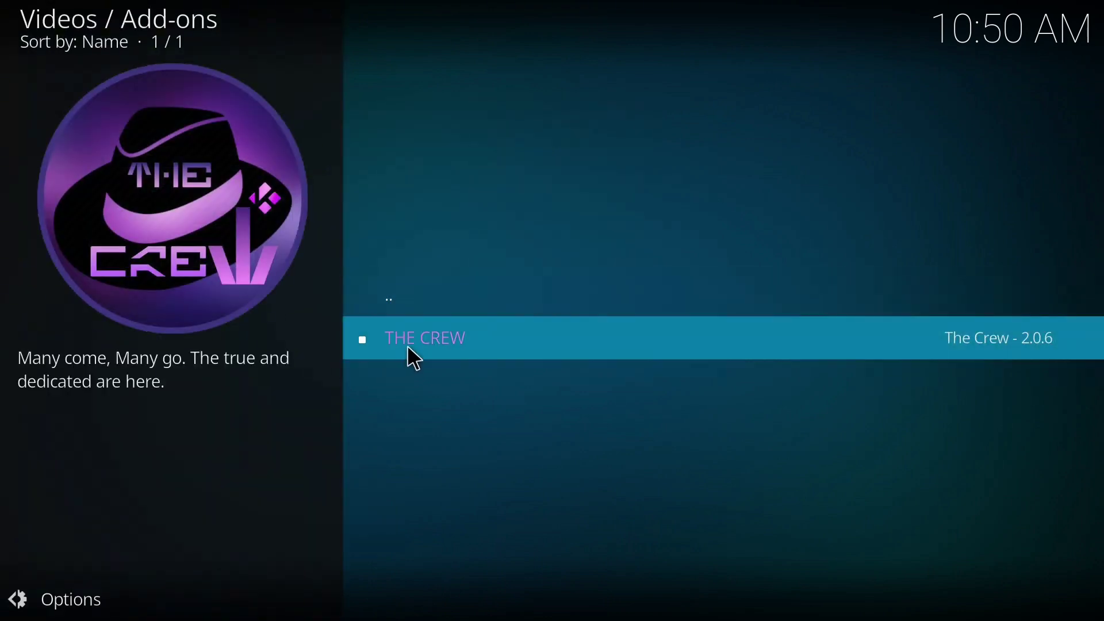